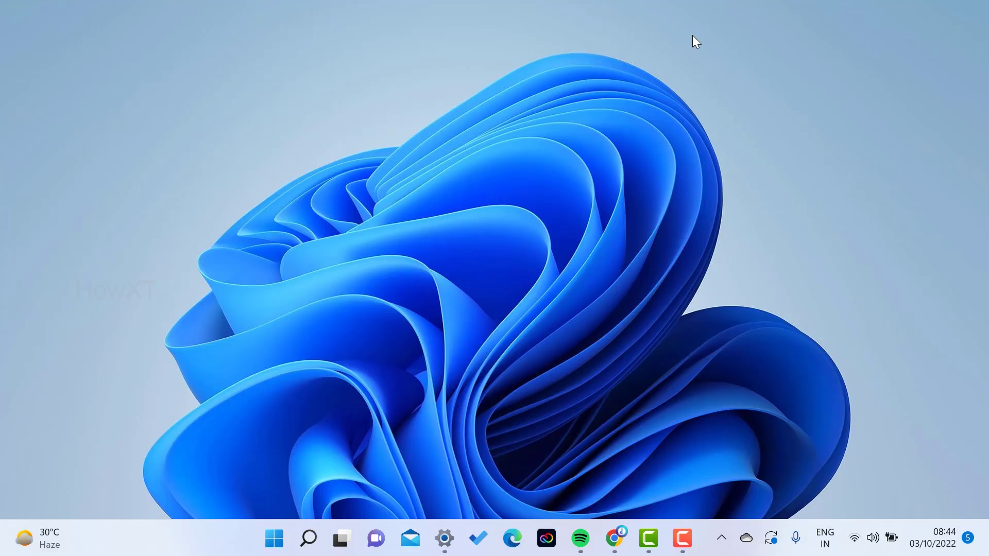
Step: Open System Information from a 'sys' Start search, reopen it, and maximize its window
click(274, 539)
text(sy)
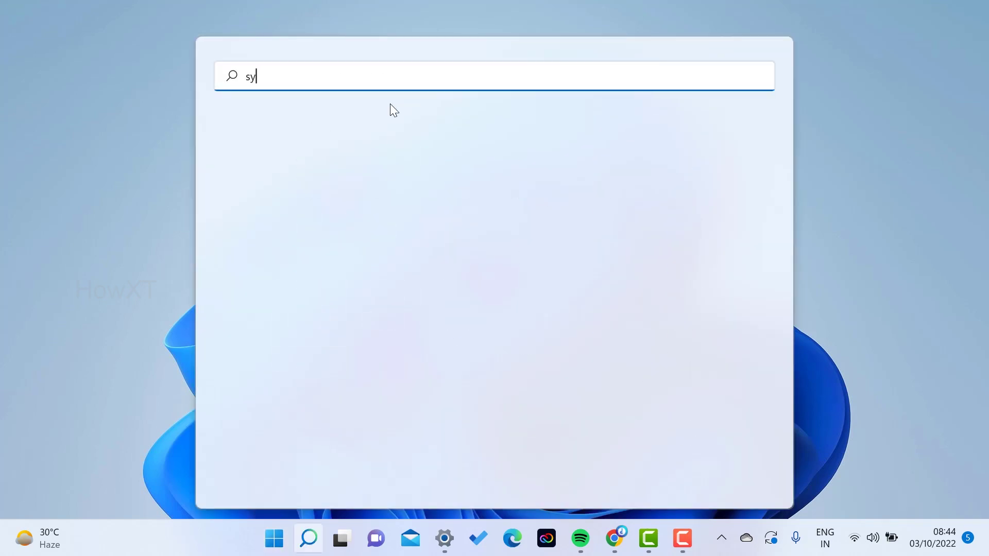
click(307, 207)
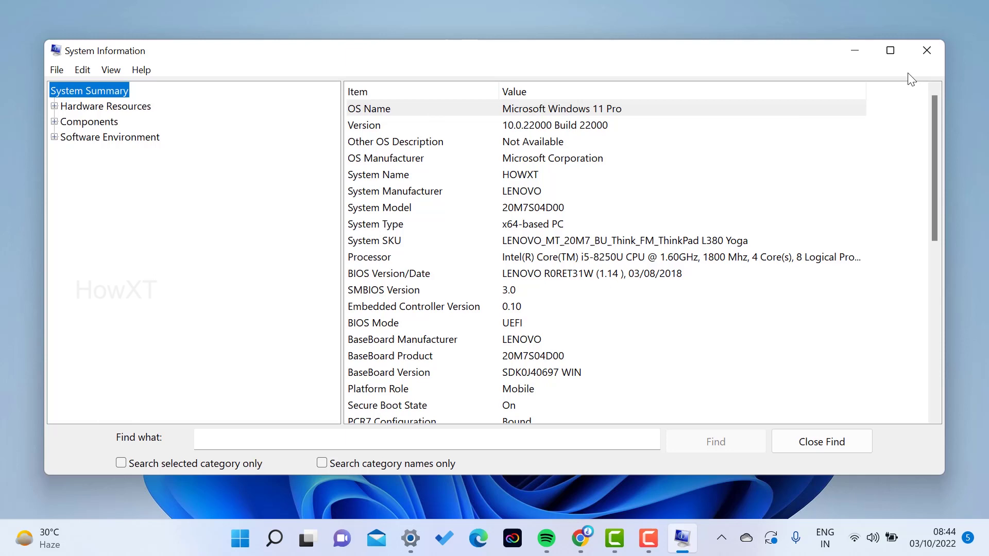
key(alt+F4)
key(super)
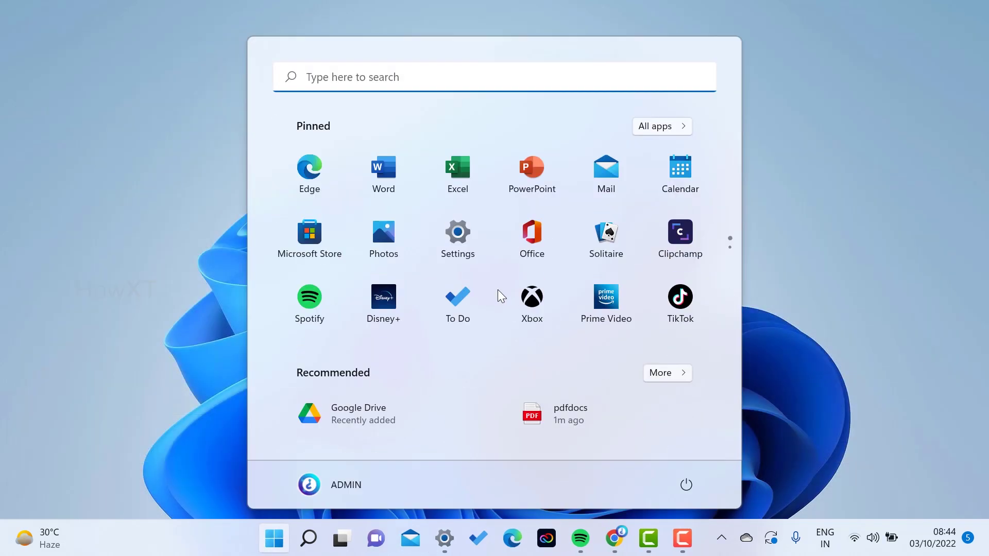
text(sys)
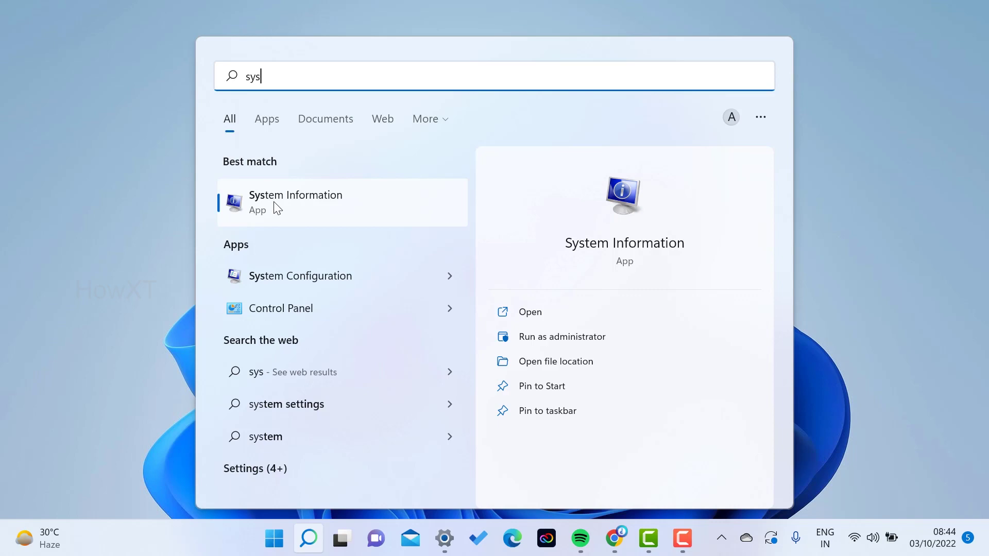
click(270, 207)
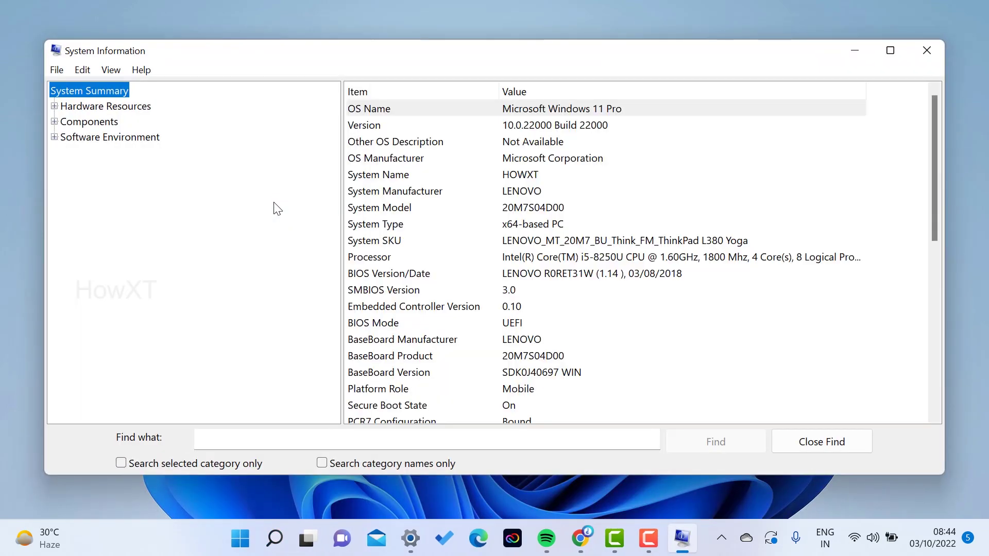
click(890, 51)
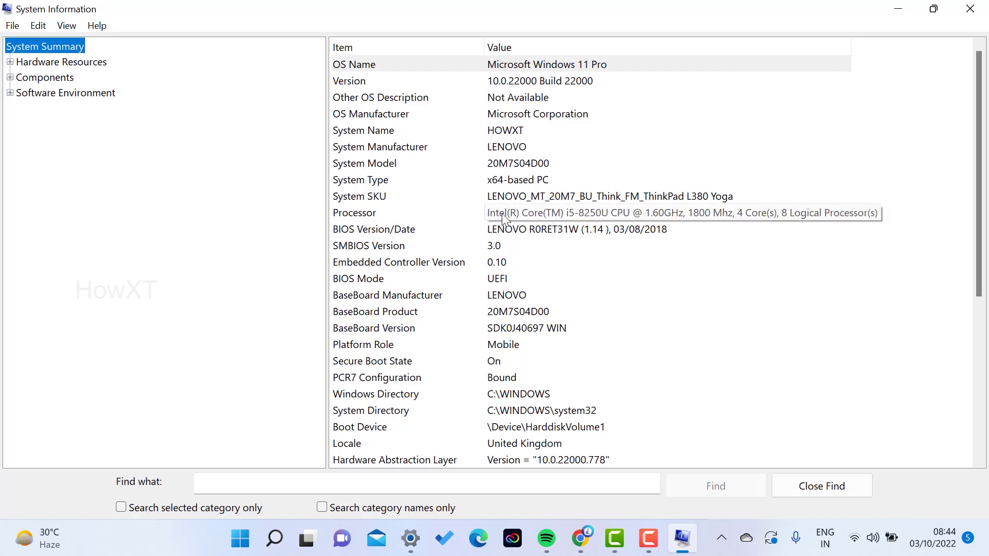
Step: In Chrome, search Google for 'intel bluetooth driver for windows 11' and open Intel's page
click(587, 545)
click(362, 212)
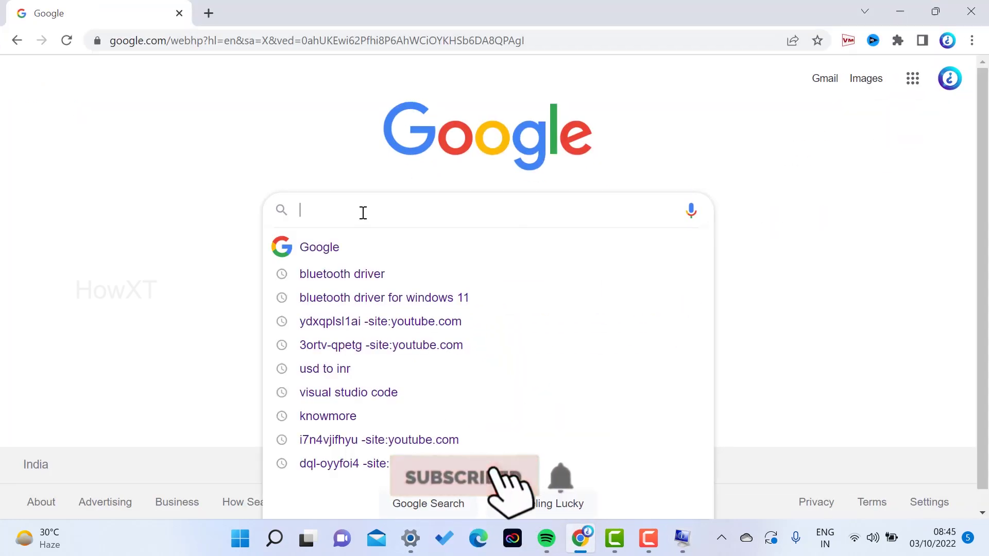
text(intel bluetooth driver for windows 11)
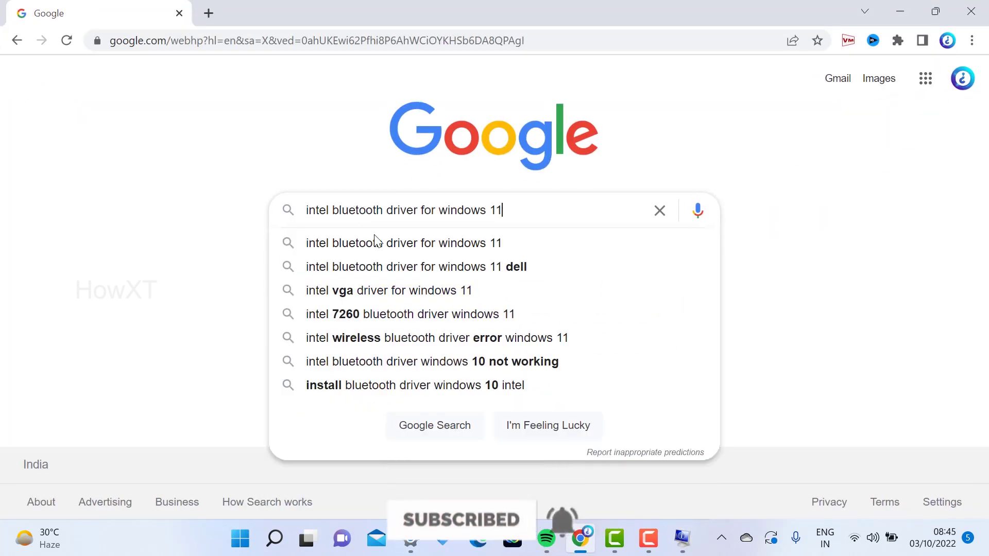
click(380, 243)
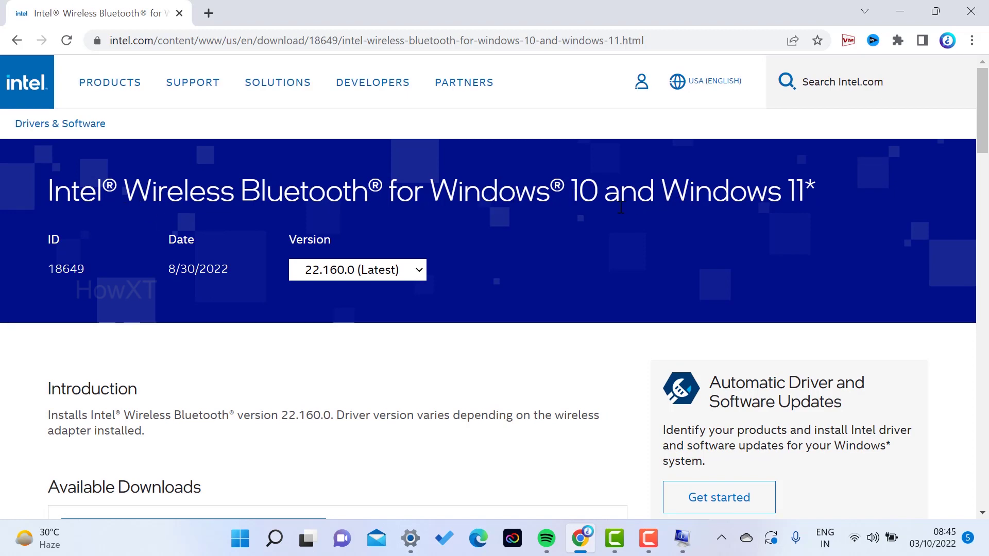
scroll(619, 208, down, 2)
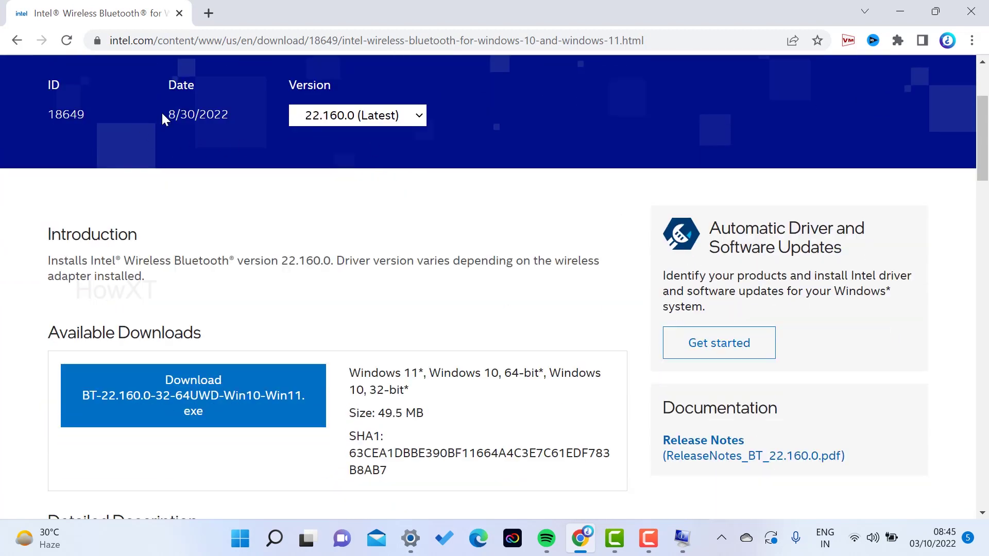
Step: Highlight the driver's release date and its supported 64-bit Windows versions
drag(169, 114, 179, 115)
click(180, 114)
scroll(371, 275, down, 1)
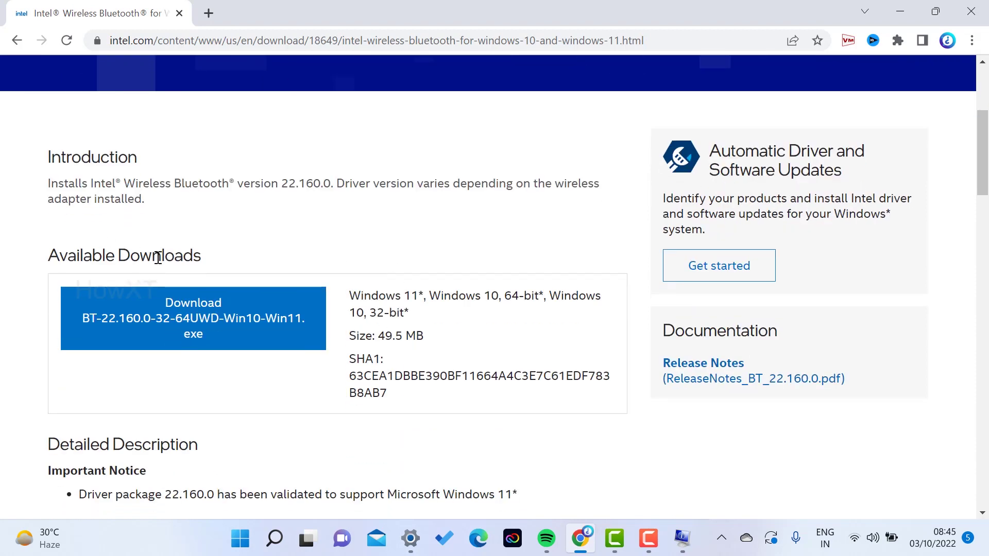
mouse_move(351, 297)
mouse_down()
mouse_move(523, 297)
mouse_move(510, 297)
mouse_up()
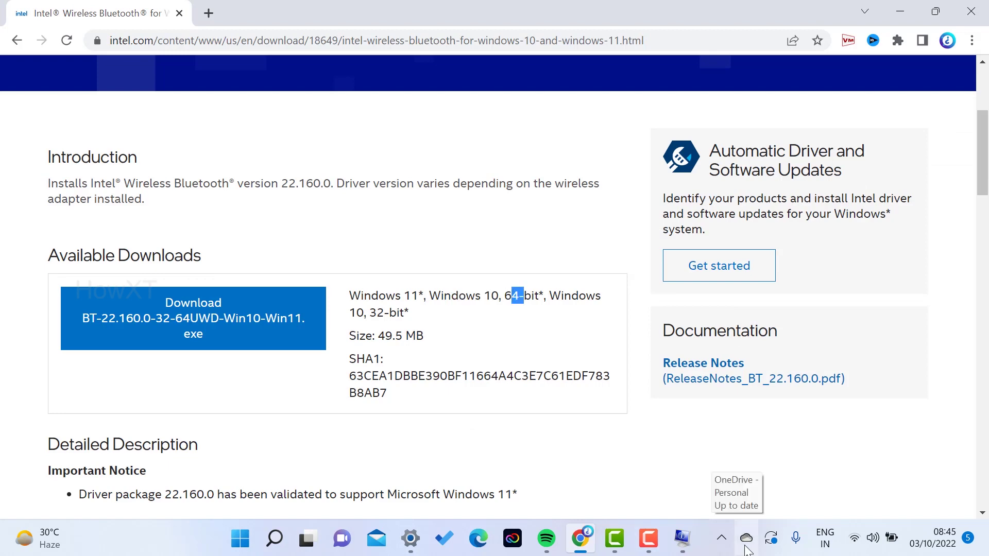
Step: Confirm the PC's 64-bit system type in System Information, then start the driver download
click(682, 539)
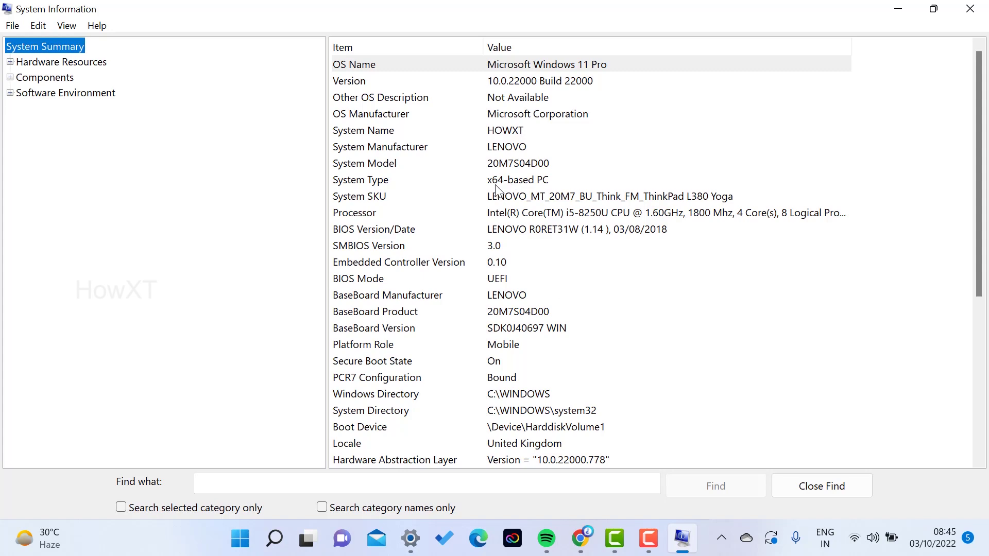
click(913, 6)
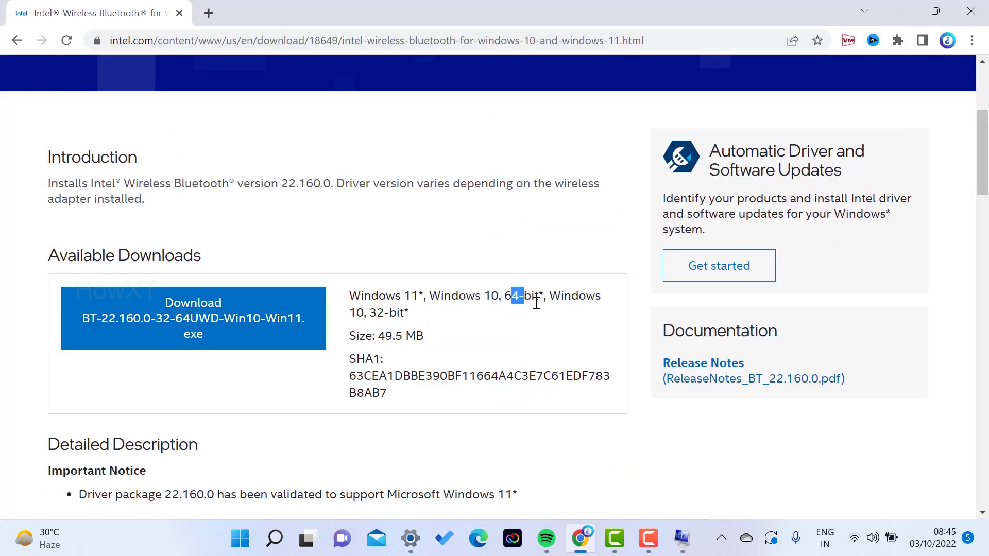
click(505, 328)
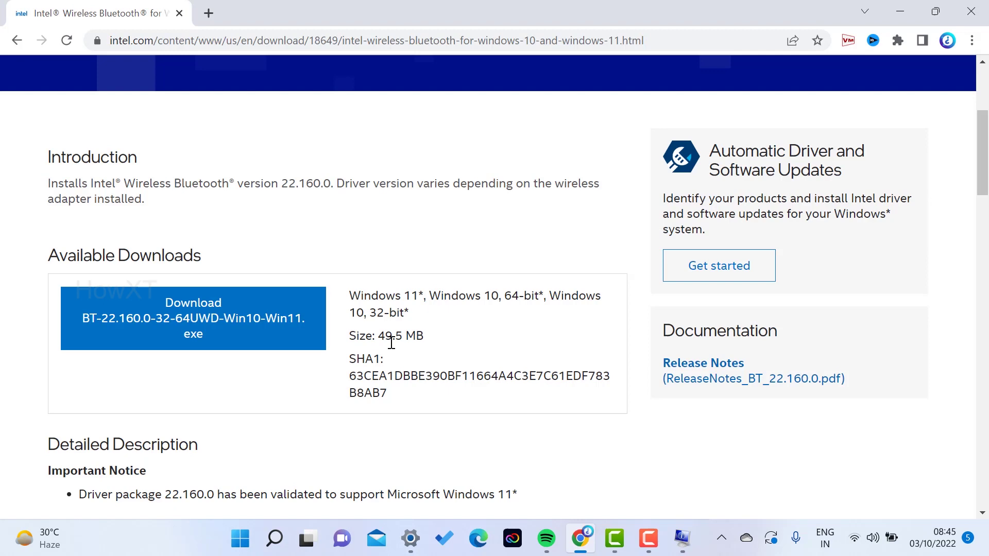
click(204, 327)
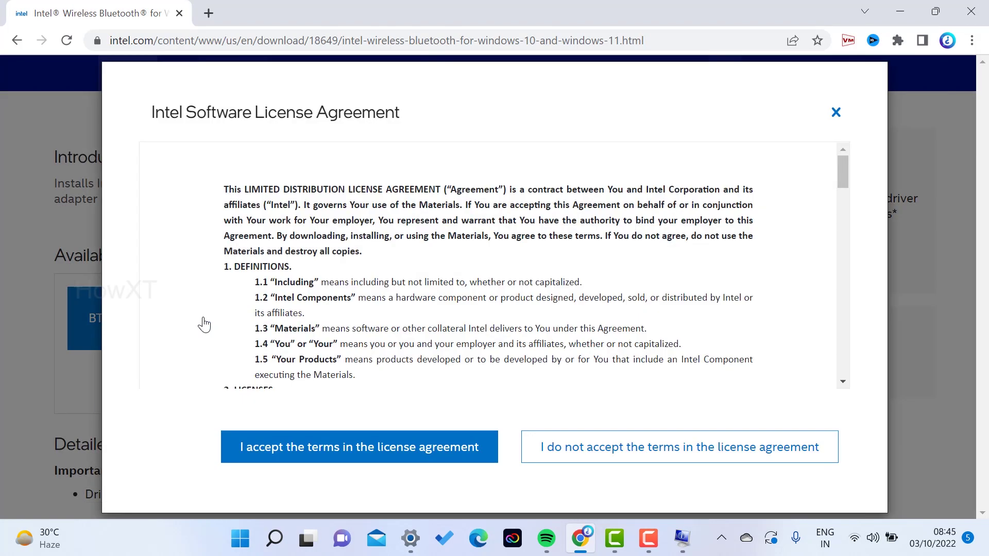
Step: Accept Intel's license terms and run the downloaded BT-22.160.0 installer
click(349, 458)
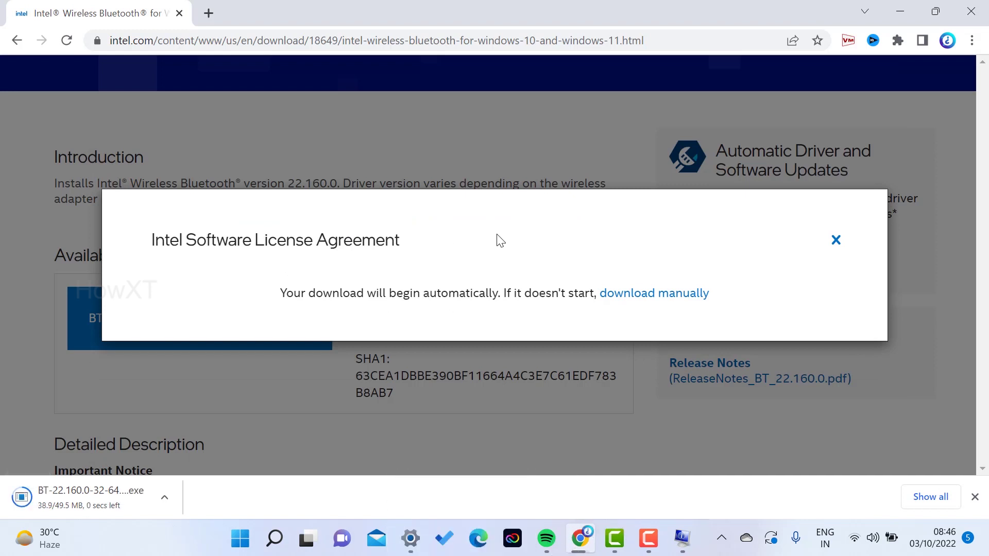
click(49, 503)
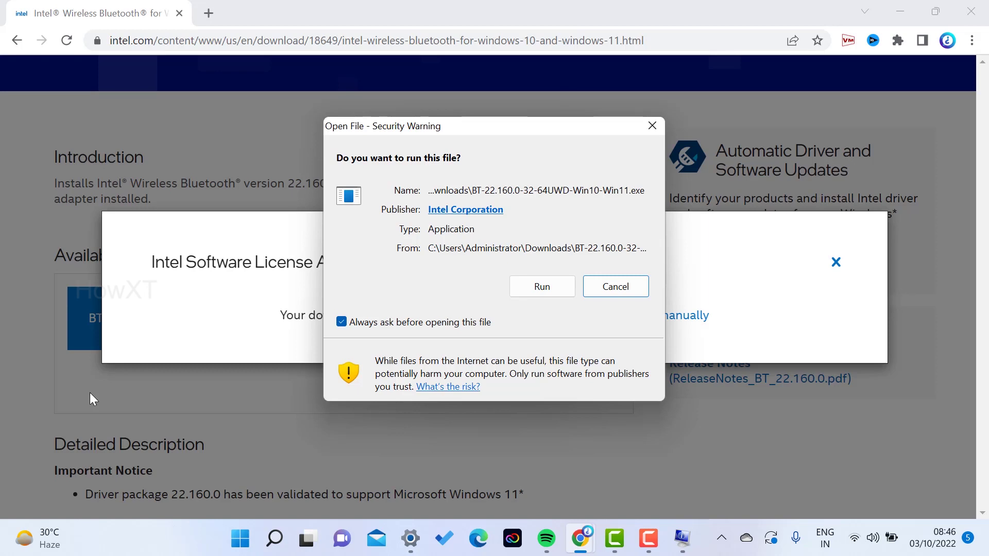
Step: Allow the installer to run and confirm upgrading PROSet/Wireless from 22.70.0.3 to 22.160.0.4
click(555, 287)
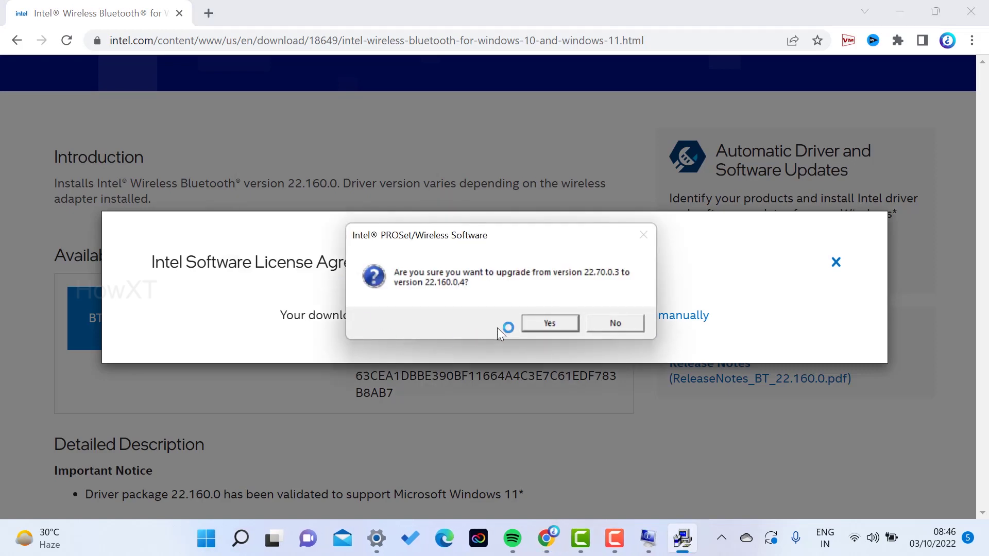
click(541, 322)
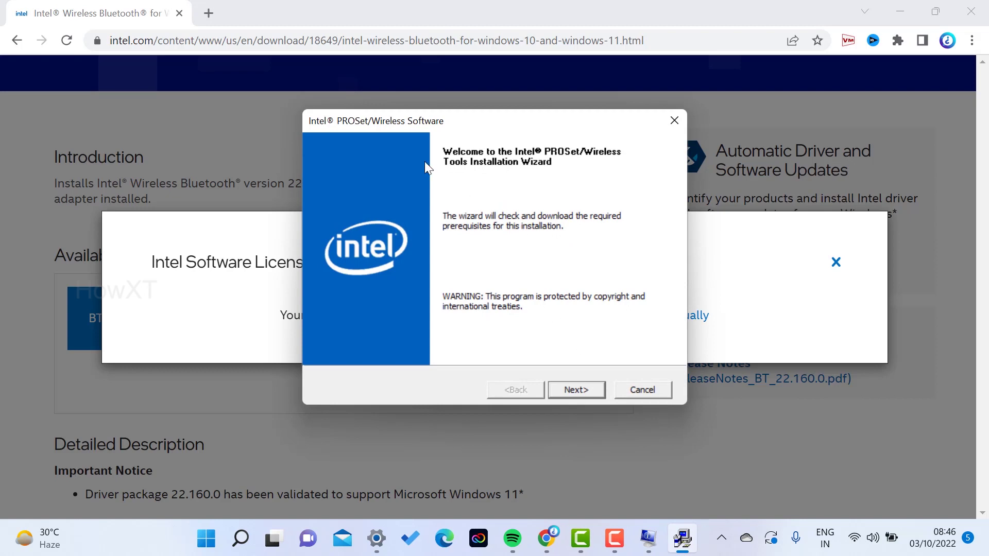
click(568, 388)
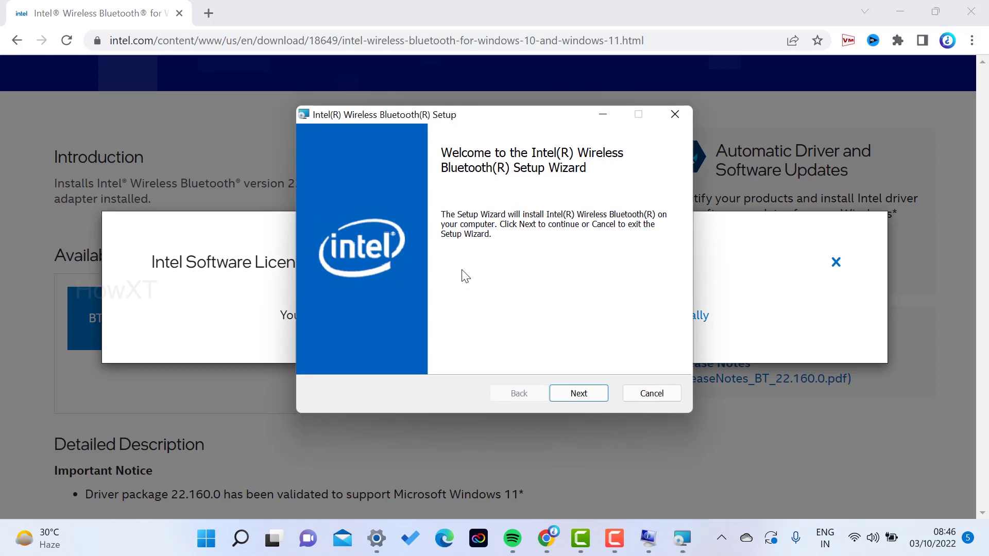
Step: Accept the Bluetooth license, choose the Complete setup type, and start installation
click(579, 391)
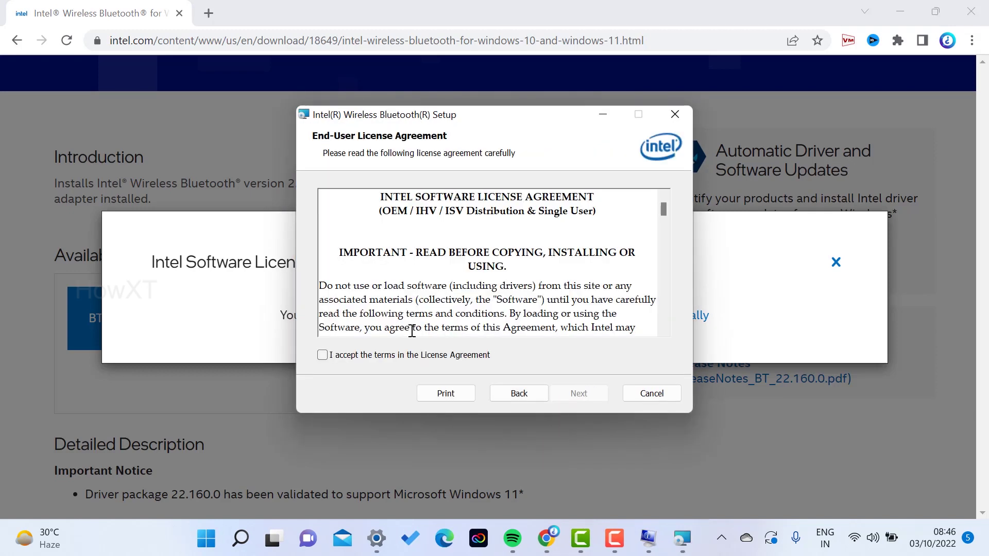
click(372, 357)
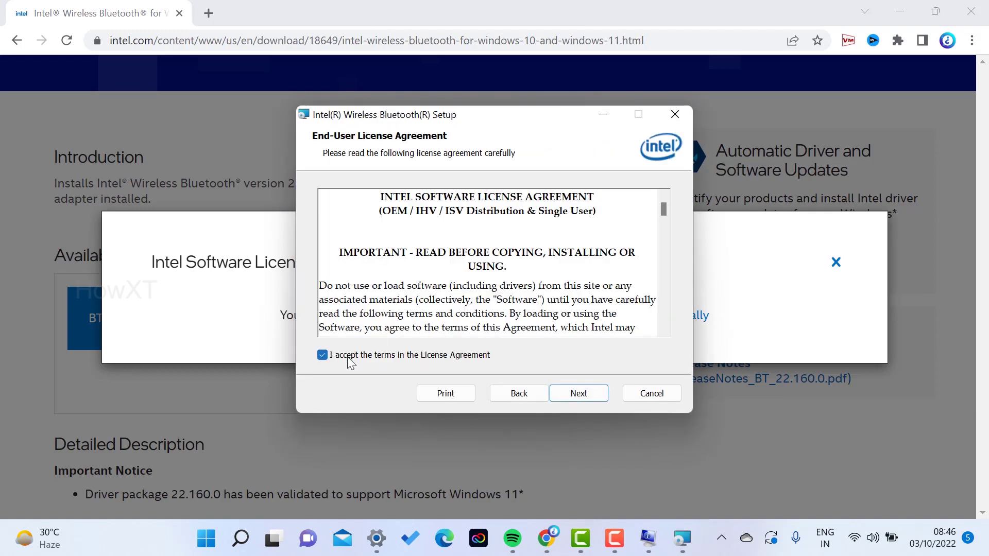
click(581, 394)
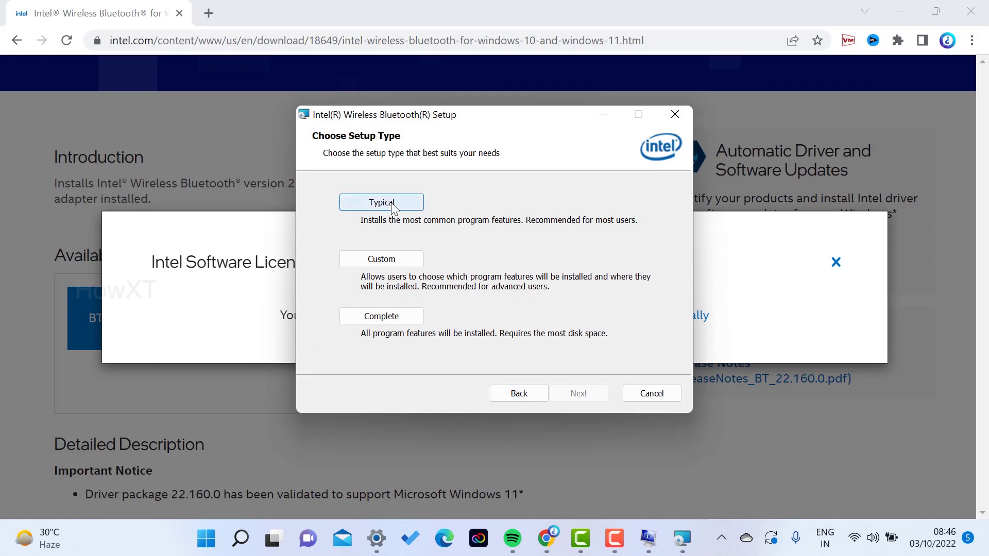
click(386, 323)
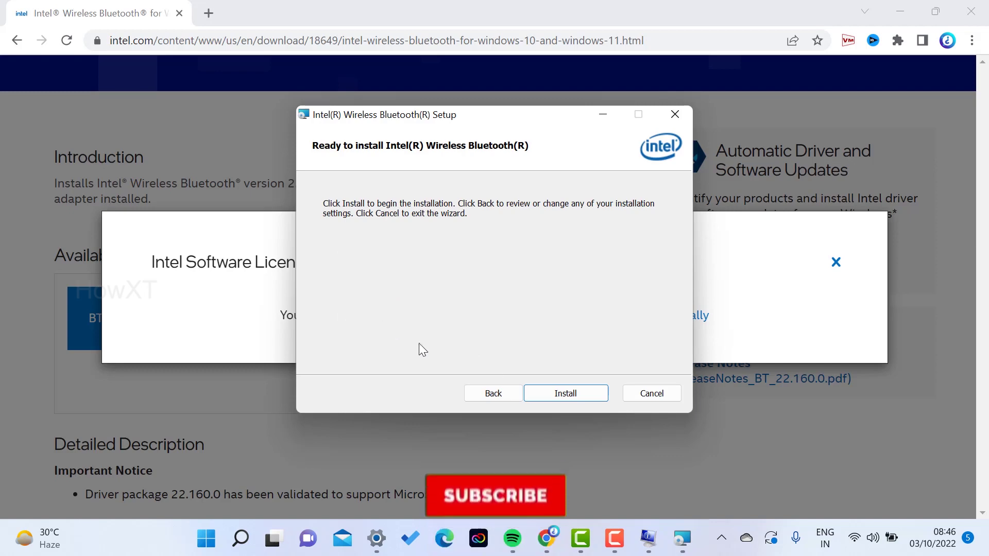
click(568, 393)
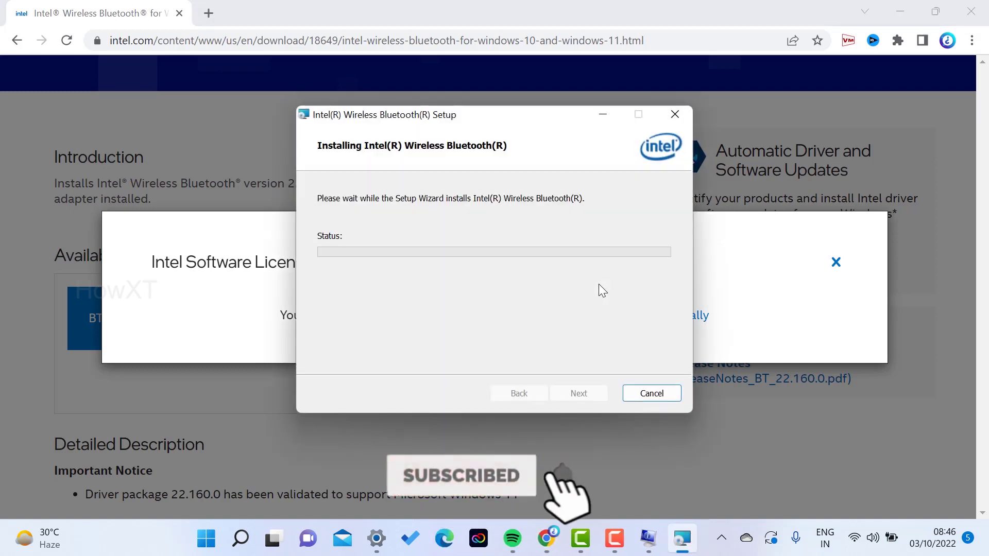